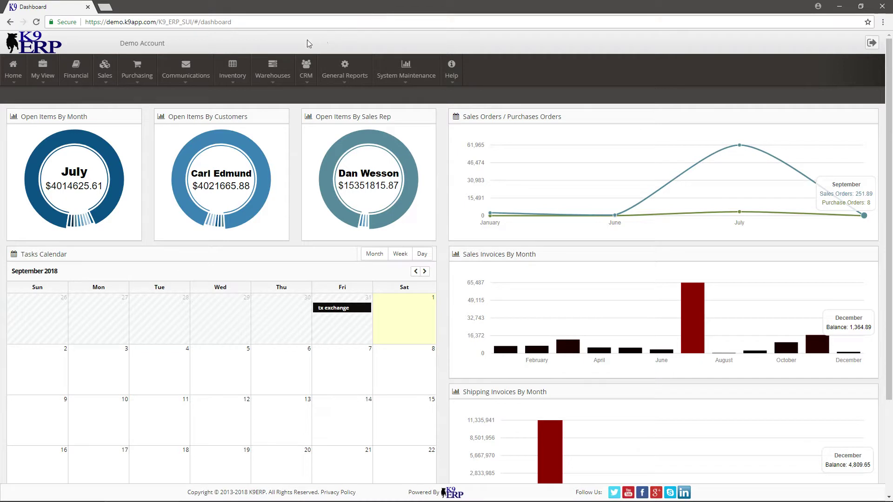
# Open a new service contract form under CRM customer services and choose the first listed customer
pyautogui.click(305, 68)
pyautogui.moveTo(353, 196)
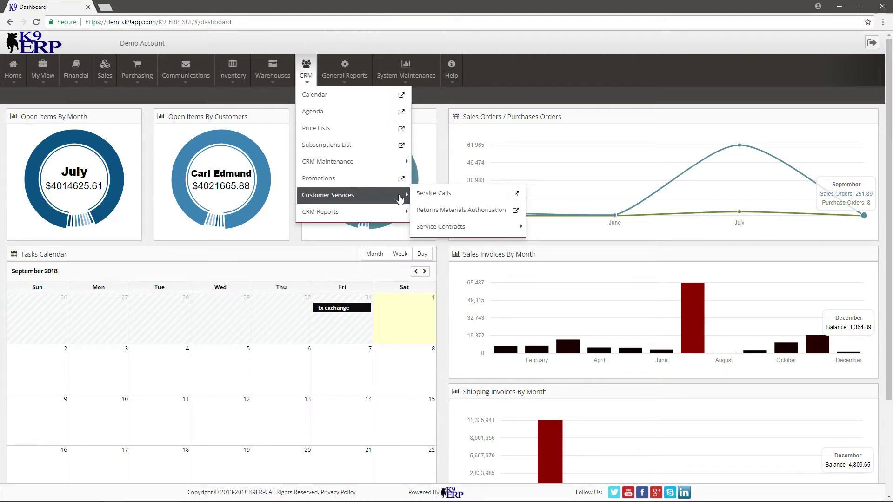
pyautogui.moveTo(484, 227)
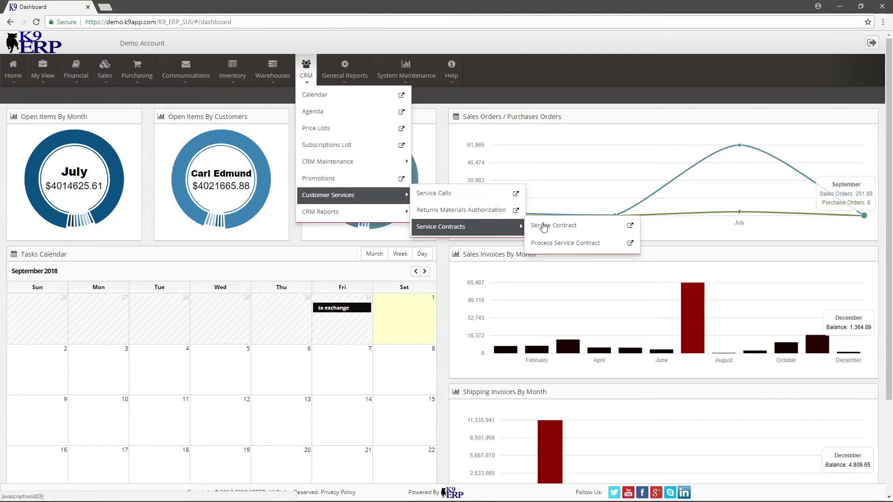
pyautogui.click(580, 228)
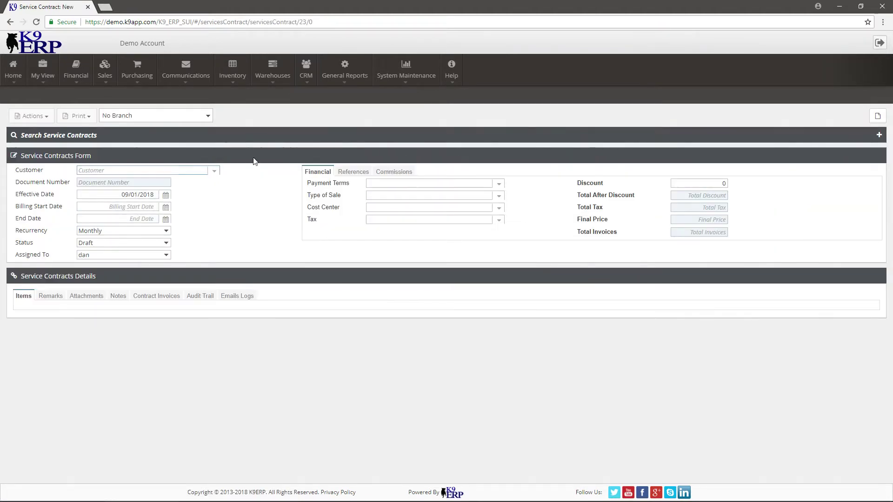
pyautogui.click(878, 135)
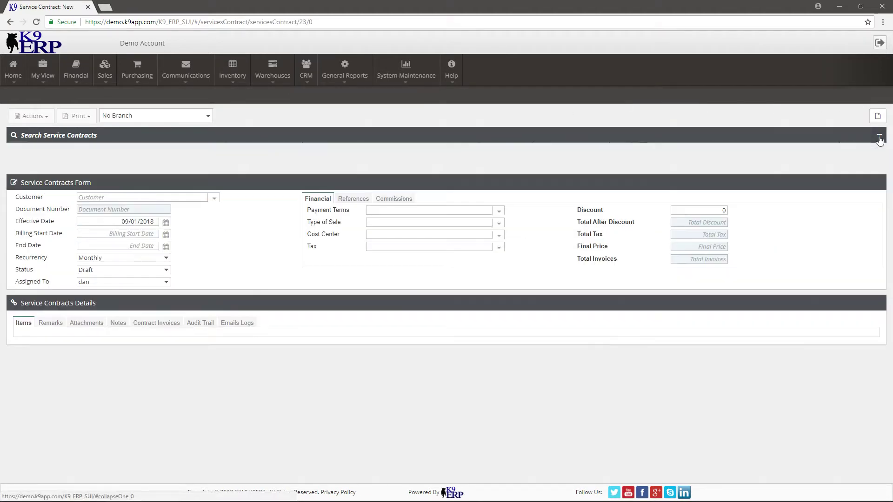
pyautogui.click(879, 135)
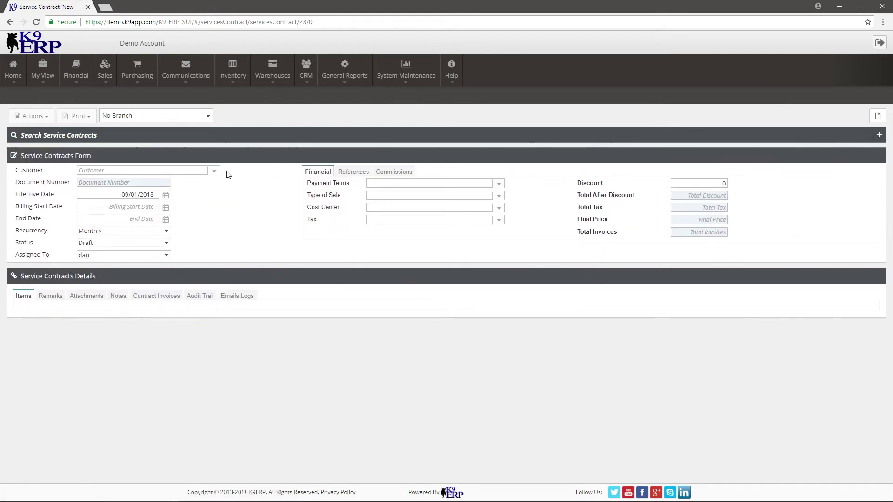
pyautogui.click(214, 171)
pyautogui.click(180, 187)
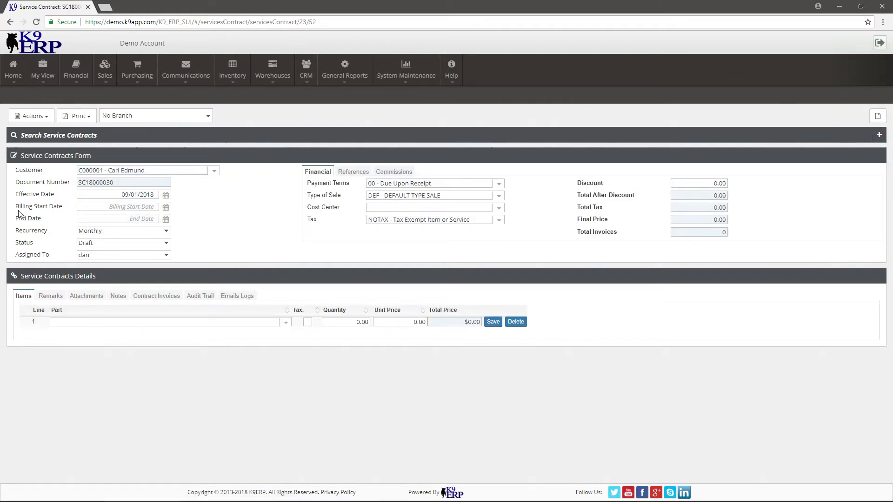
# Set the service contract's billing start date to 10/01/2018
pyautogui.click(166, 207)
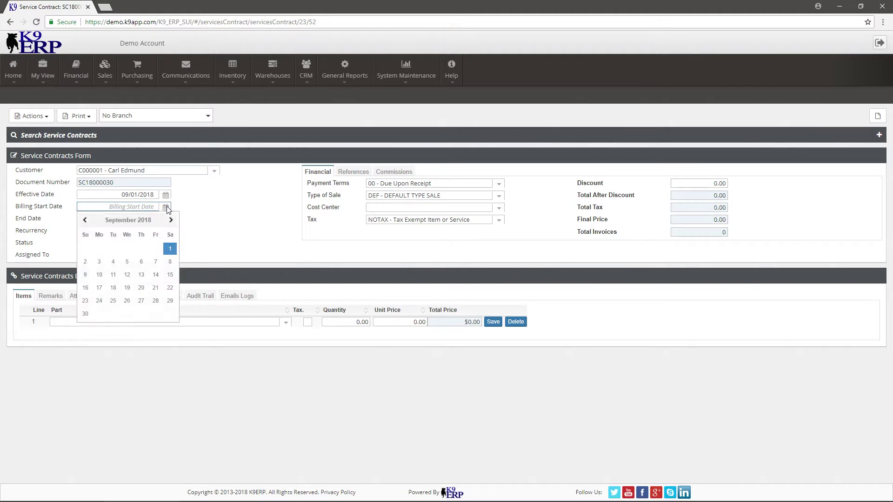
pyautogui.click(171, 220)
pyautogui.click(99, 249)
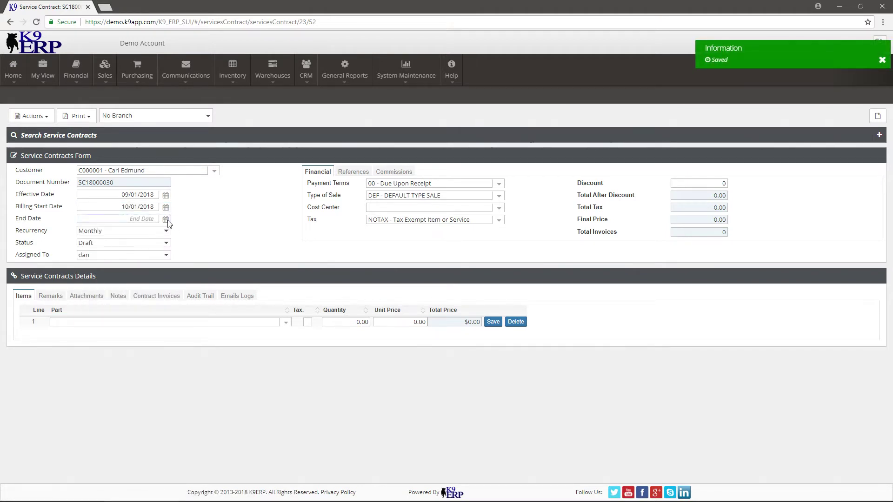
# Set the service contract's end date to 04/30/2019
pyautogui.click(167, 219)
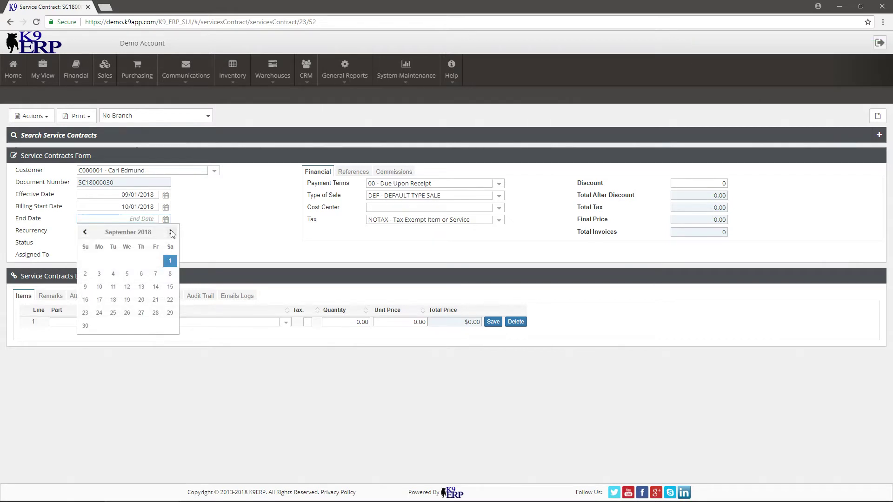
pyautogui.click(171, 232)
pyautogui.click(171, 233)
pyautogui.click(171, 232)
pyautogui.click(170, 232)
pyautogui.click(171, 232)
pyautogui.click(170, 232)
pyautogui.click(171, 232)
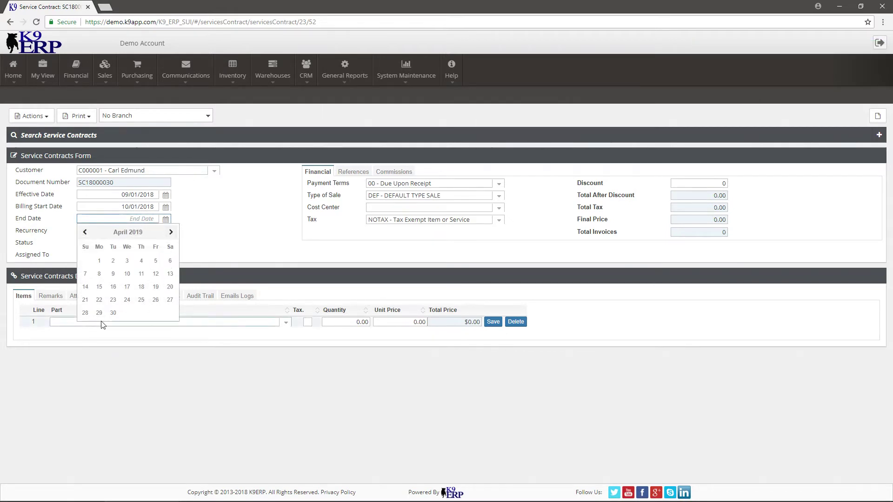
pyautogui.click(113, 312)
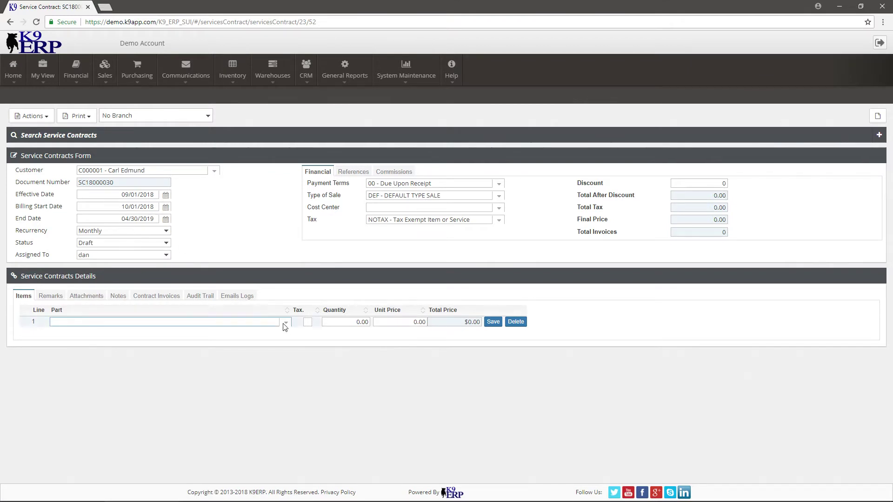
# Add the Labor part as the contract's first item with quantity 1 and unit price 500, and save the line
pyautogui.click(265, 323)
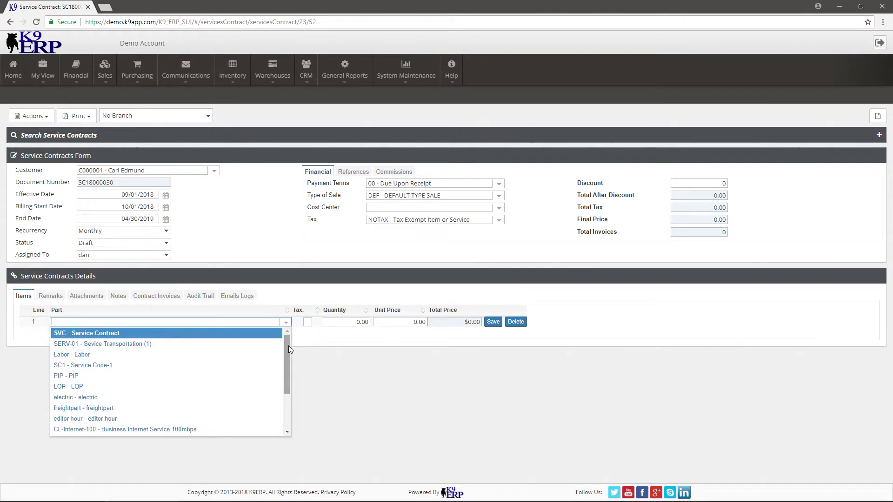
pyautogui.moveTo(288, 345)
pyautogui.mouseDown()
pyautogui.moveTo(287, 389)
pyautogui.moveTo(284, 342)
pyautogui.mouseUp()
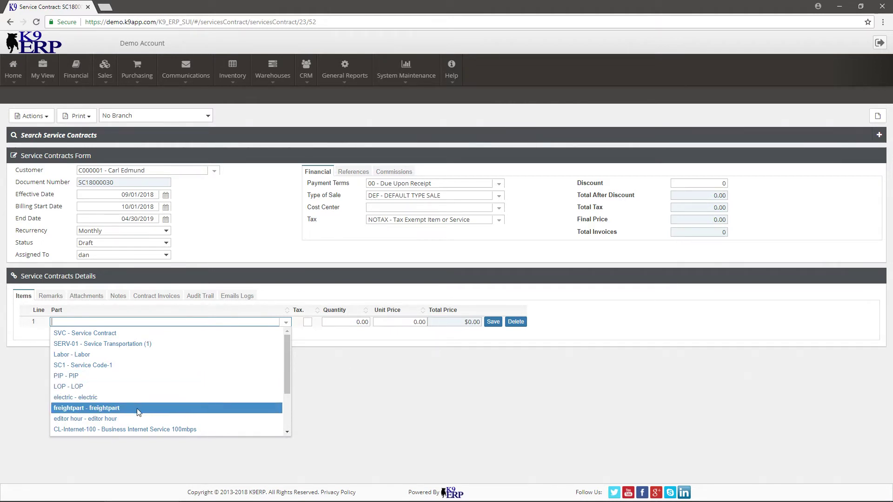
pyautogui.click(86, 356)
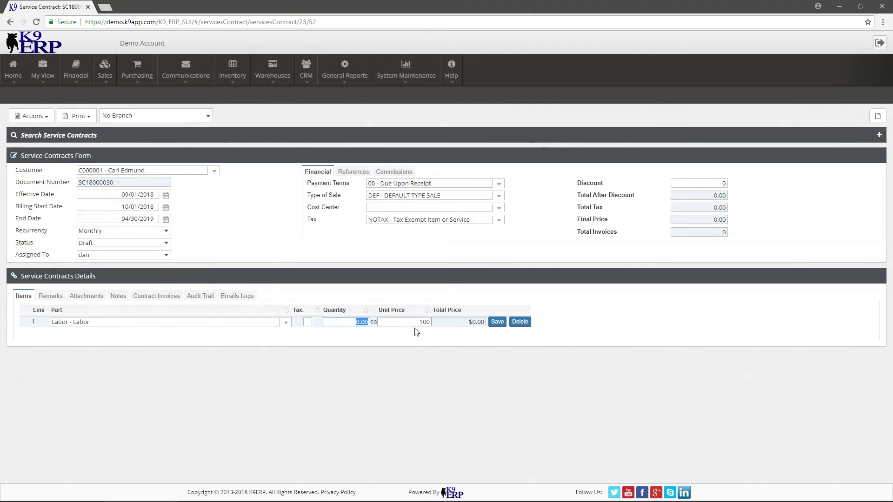
pyautogui.write('1')
pyautogui.press('Tab')
pyautogui.write('500')
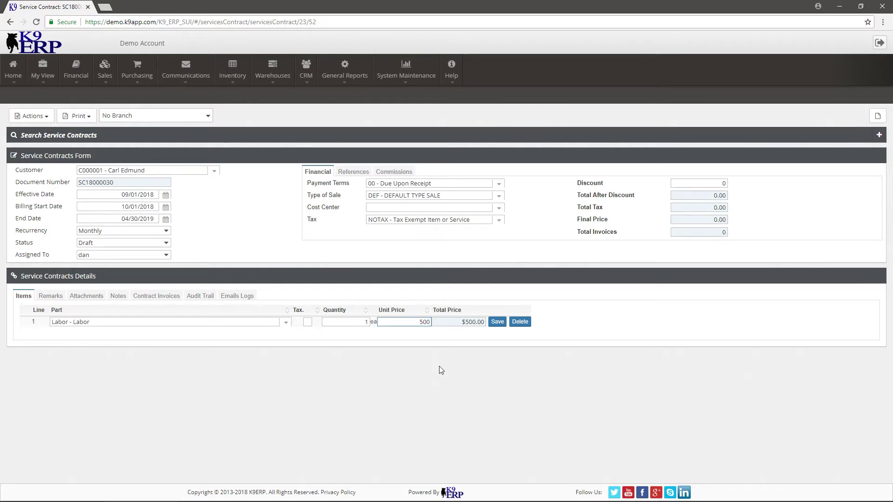
pyautogui.click(497, 321)
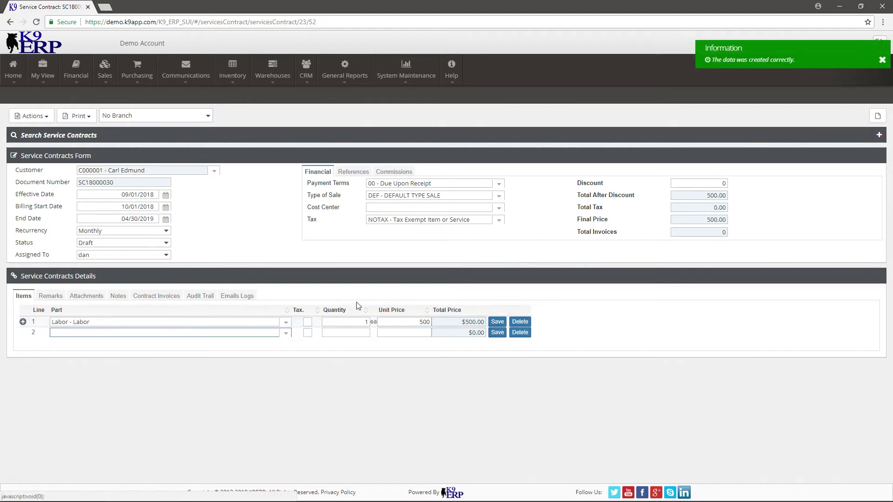
# Change the service contract's status to Active
pyautogui.click(89, 244)
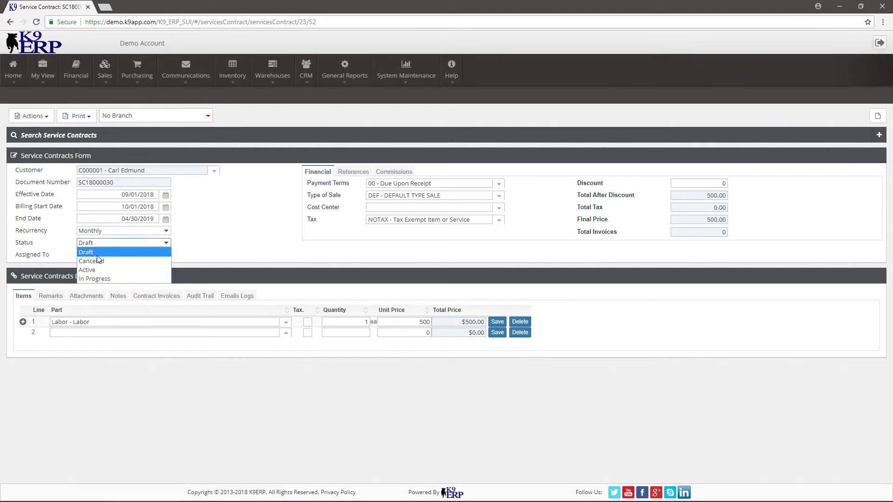
pyautogui.click(99, 269)
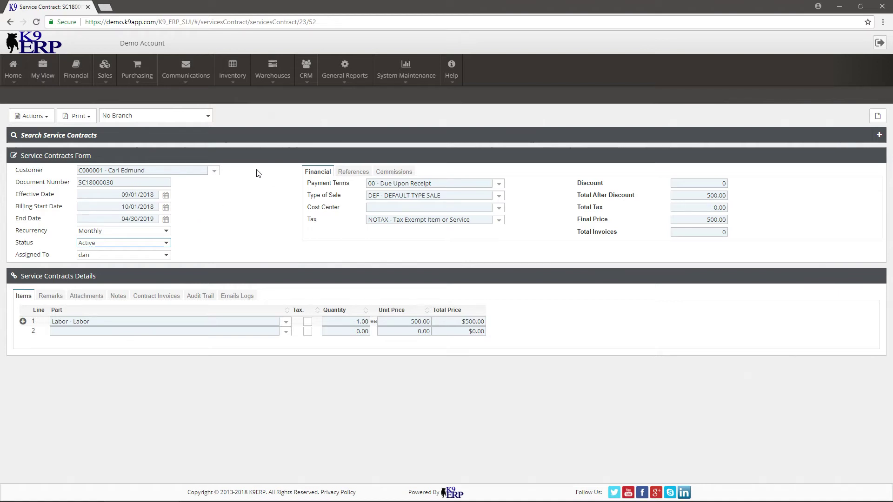
pyautogui.click(29, 116)
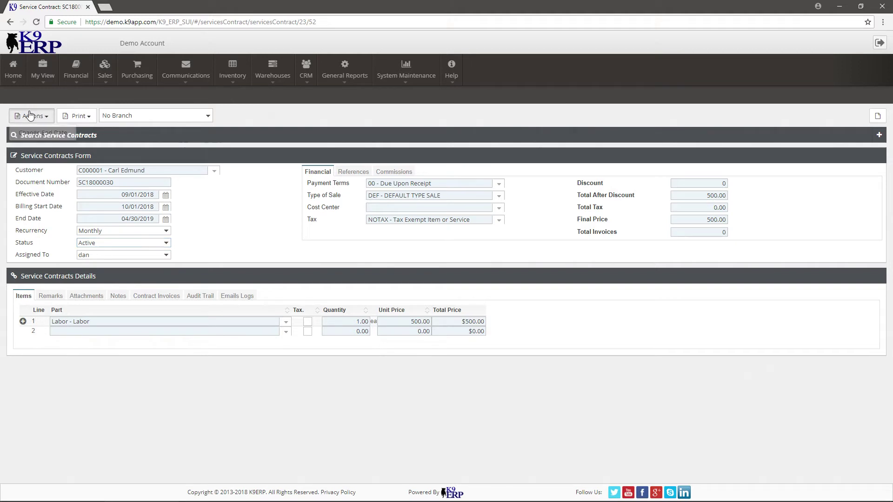
pyautogui.click(176, 129)
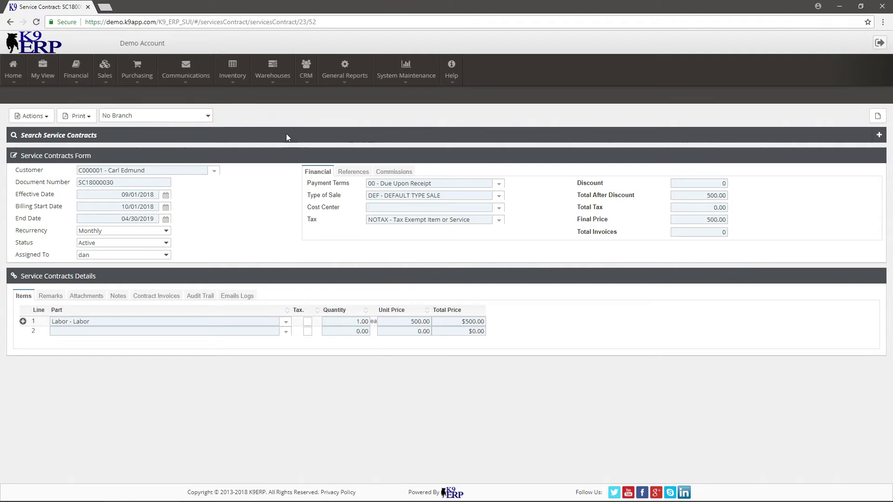
# Open Process Service Contract and generate the installments up to 11/30/2018
pyautogui.moveTo(304, 76)
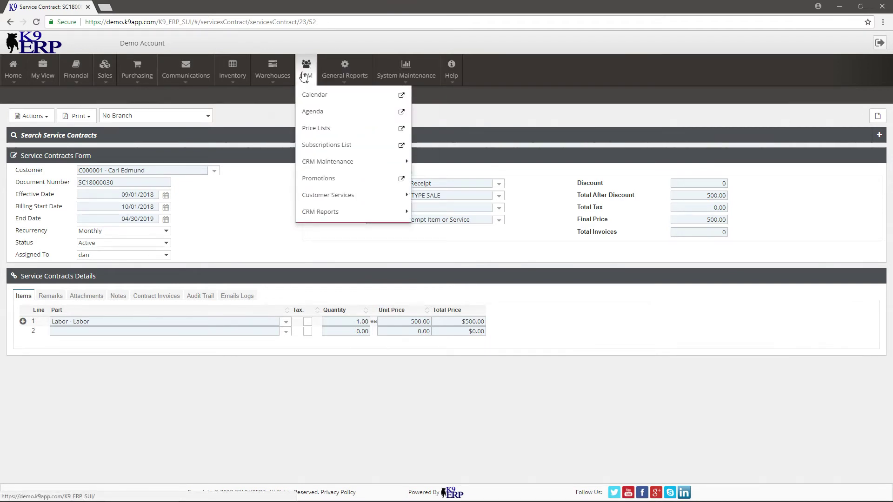
pyautogui.moveTo(344, 200)
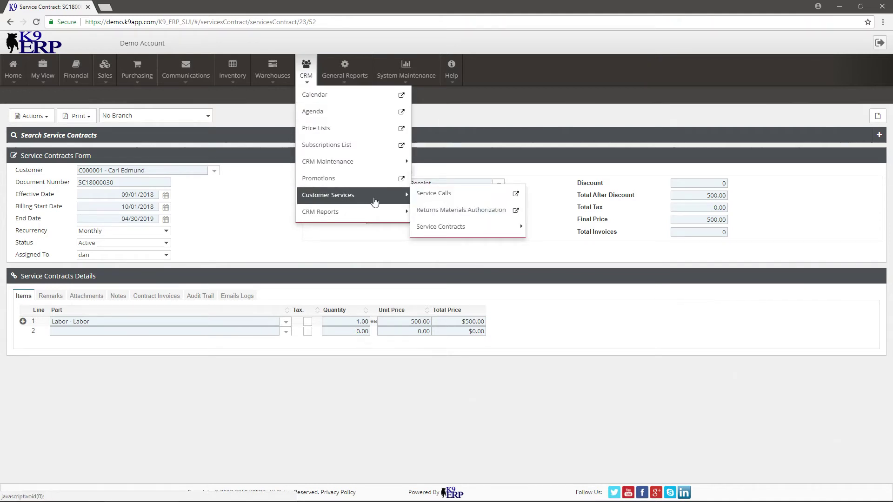
pyautogui.moveTo(517, 228)
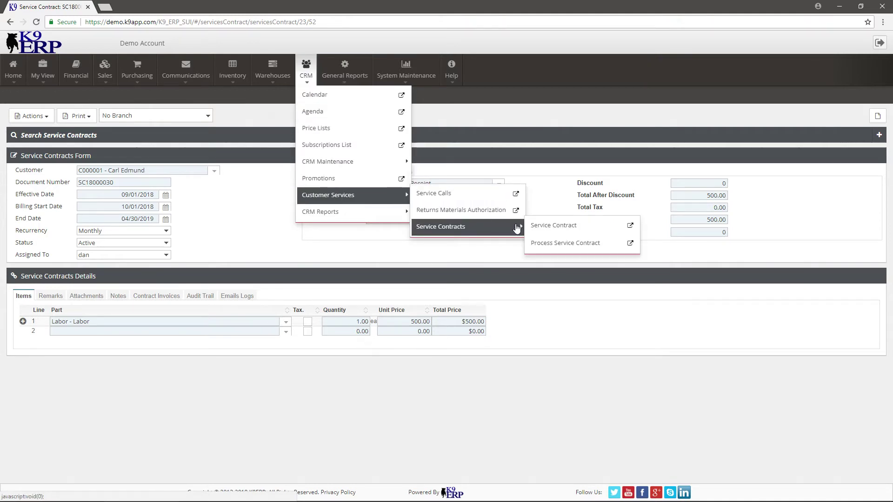
pyautogui.click(597, 246)
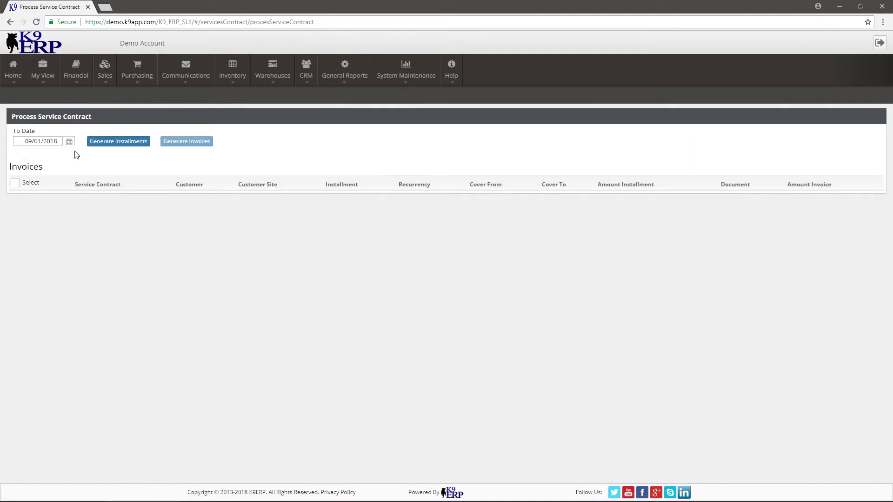
pyautogui.click(67, 142)
pyautogui.click(108, 155)
pyautogui.click(107, 155)
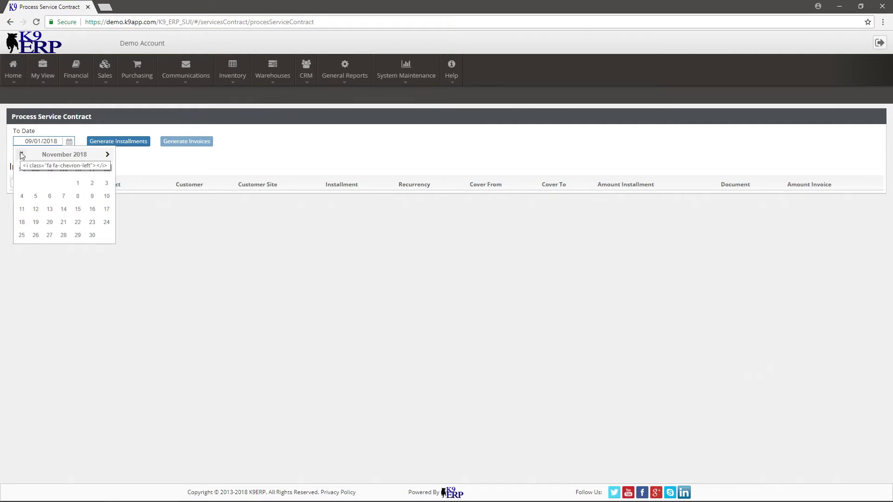
pyautogui.click(92, 235)
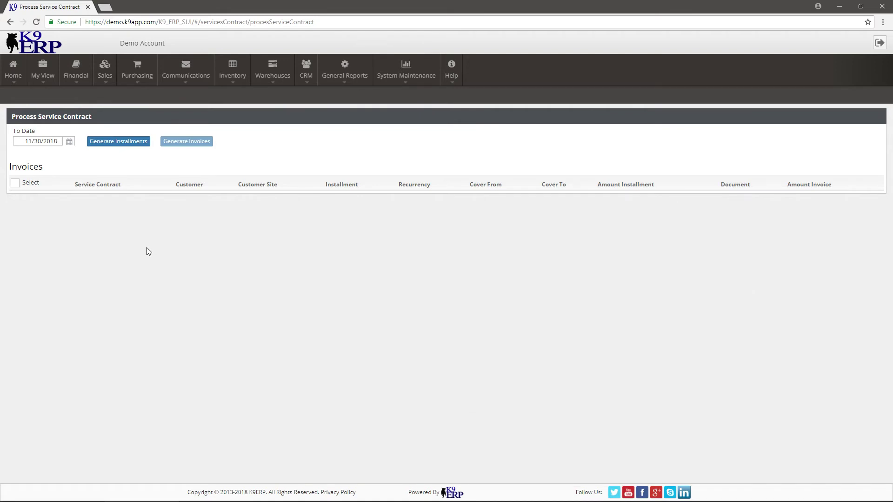
pyautogui.click(128, 147)
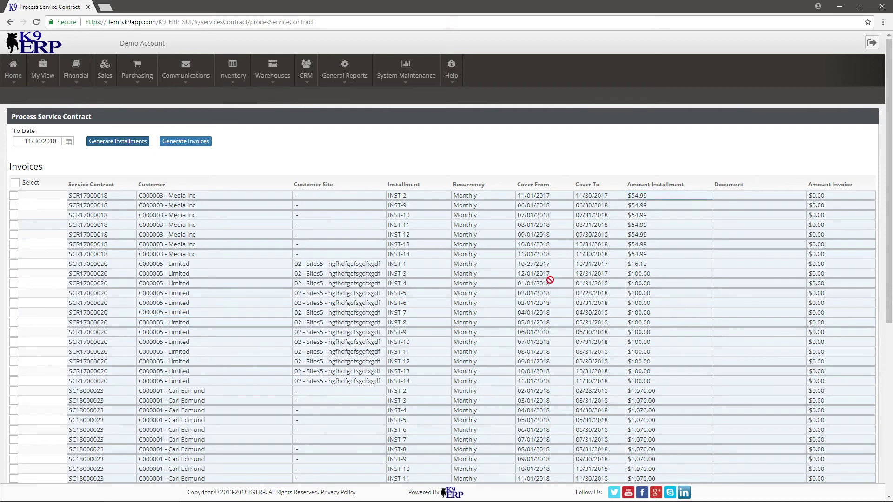
# Generate invoices for Media Inc's INST-2, Limited's INST-1 and INST-11, and INST-3 and INST-7 of the first contract with $1,070.00 installments
pyautogui.scroll(-3, 260, 164)
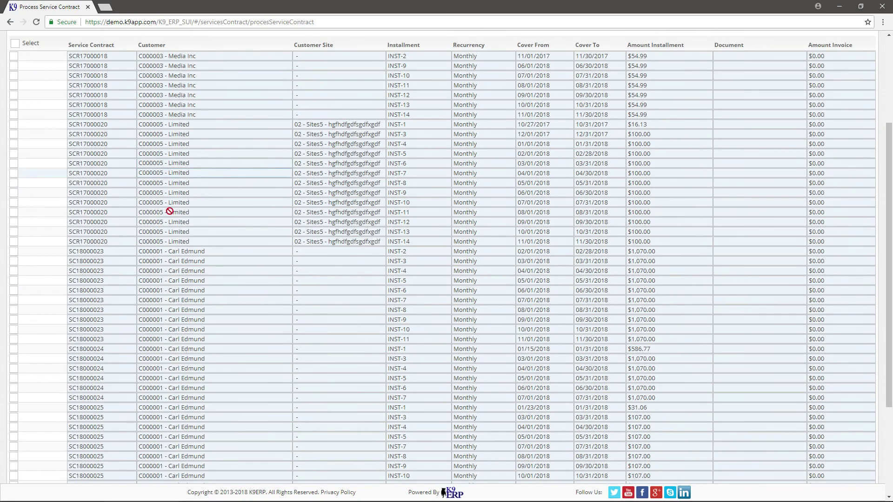
pyautogui.scroll(4, 36, 263)
pyautogui.click(14, 197)
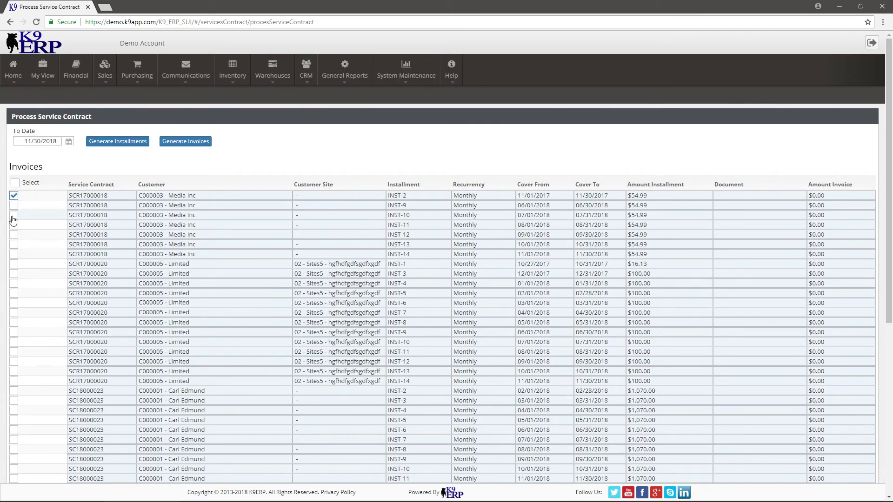
pyautogui.click(13, 264)
pyautogui.click(14, 351)
pyautogui.click(14, 401)
pyautogui.click(14, 440)
pyautogui.click(174, 147)
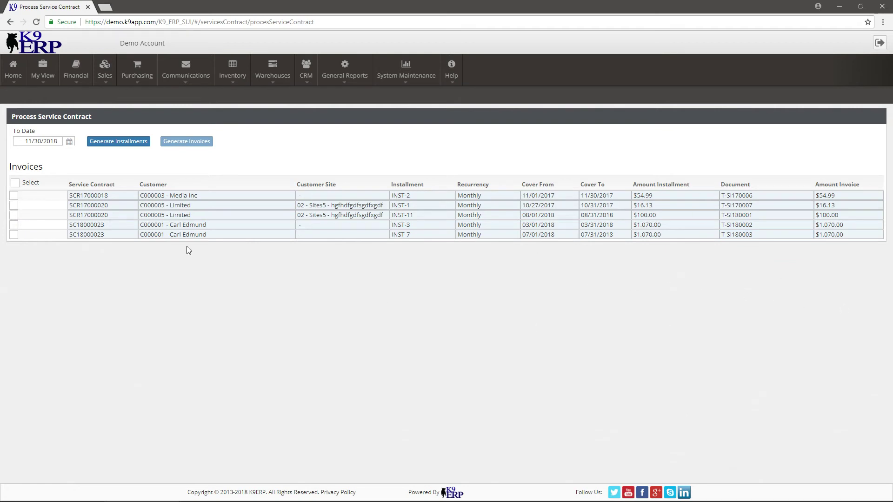
# Open Batch Invoice Posting under Accounts Receivable, select all listed draft invoices and post them
pyautogui.click(76, 74)
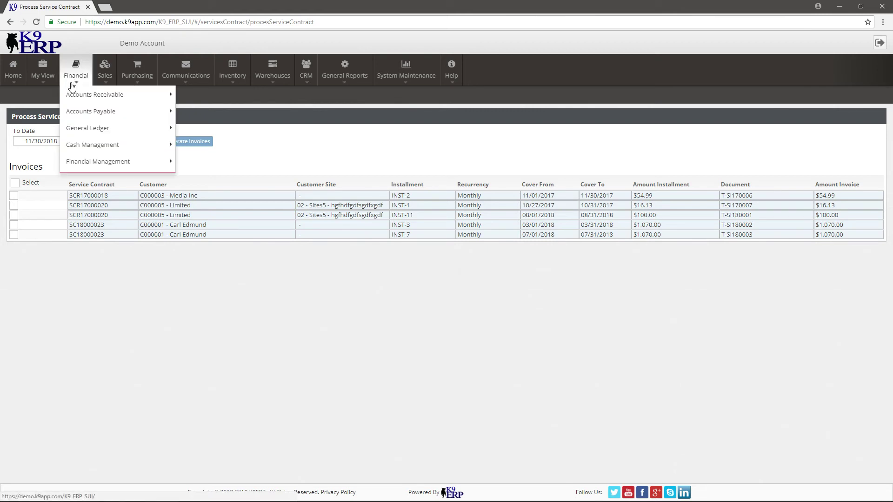
pyautogui.moveTo(92, 97)
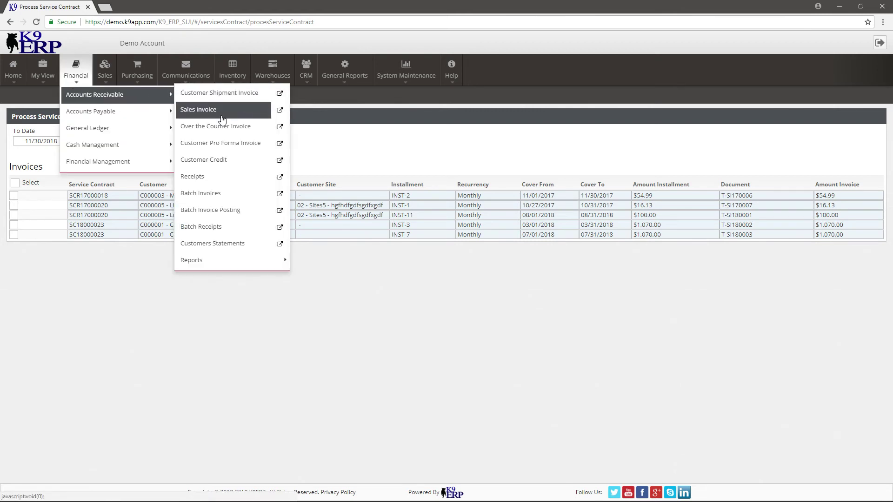
pyautogui.click(242, 212)
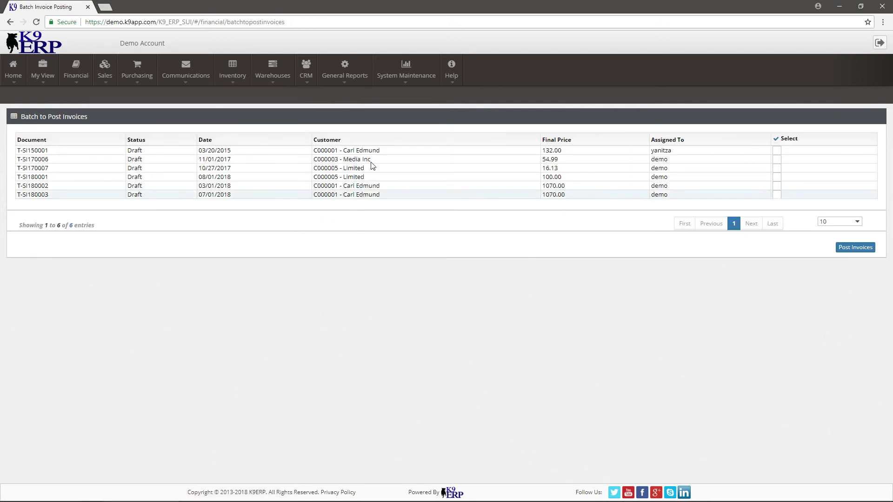
pyautogui.click(778, 140)
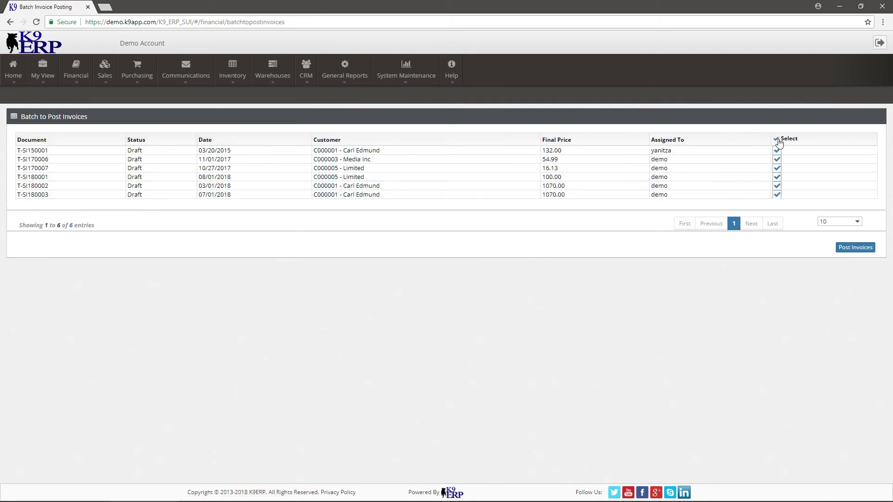
pyautogui.click(856, 248)
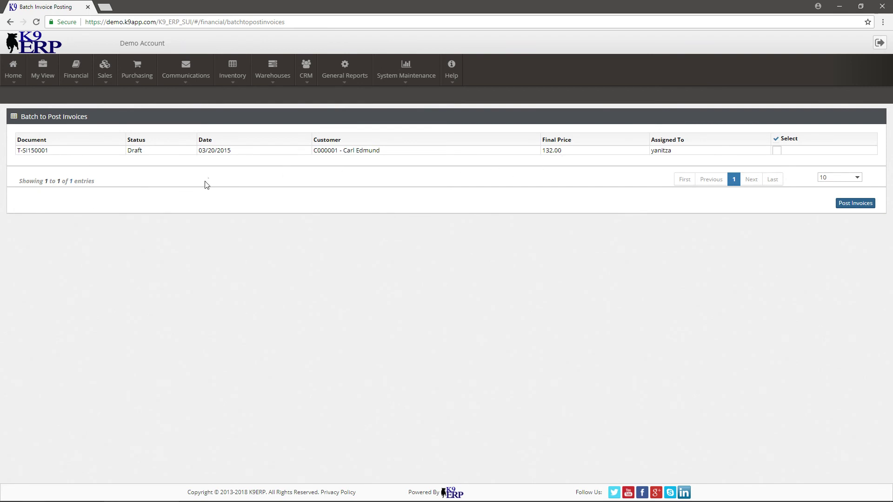
pyautogui.moveTo(220, 152); pyautogui.dragTo(236, 157)
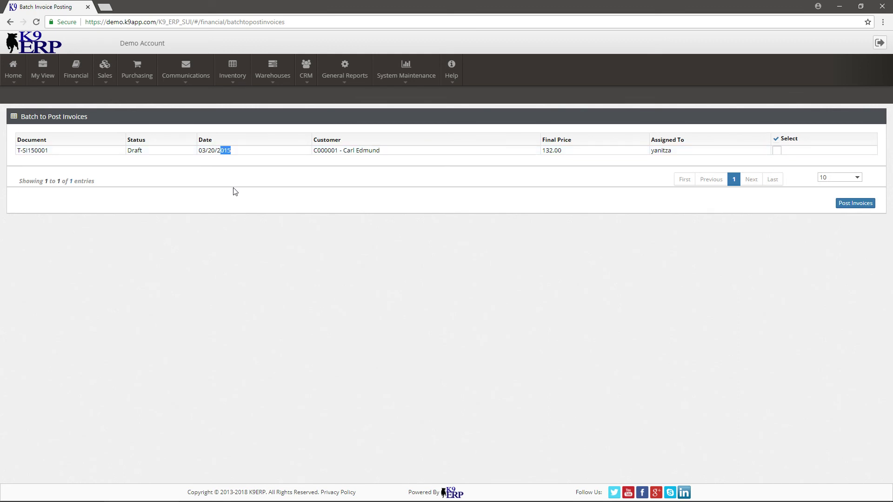
pyautogui.click(234, 190)
# Bring up the Accounts Receivable functions of the Financial module
pyautogui.click(75, 72)
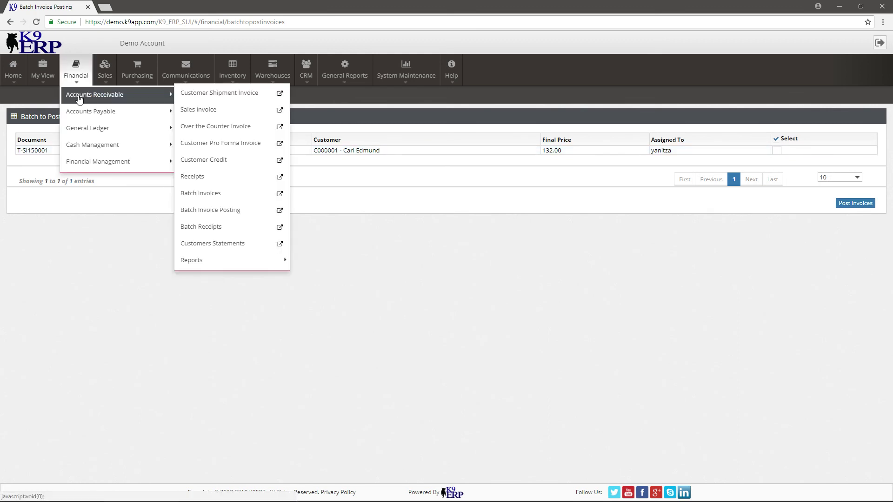